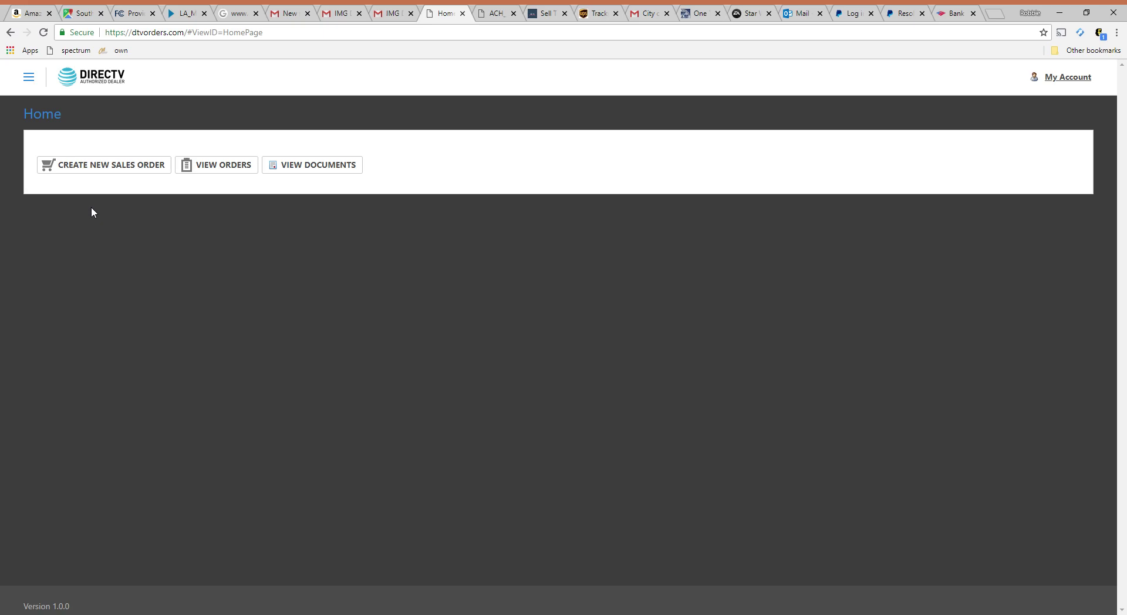
- Start a new sales order and autofill the customer's name, phone, e-mail, city and ZIP from saved details
click(80, 168)
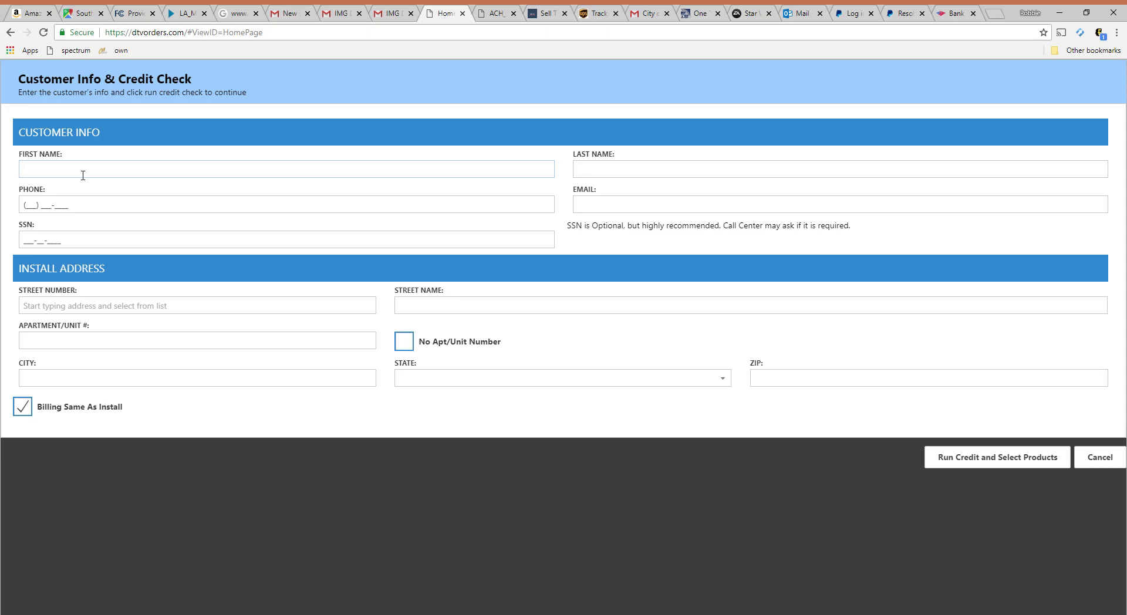
text(Robert)
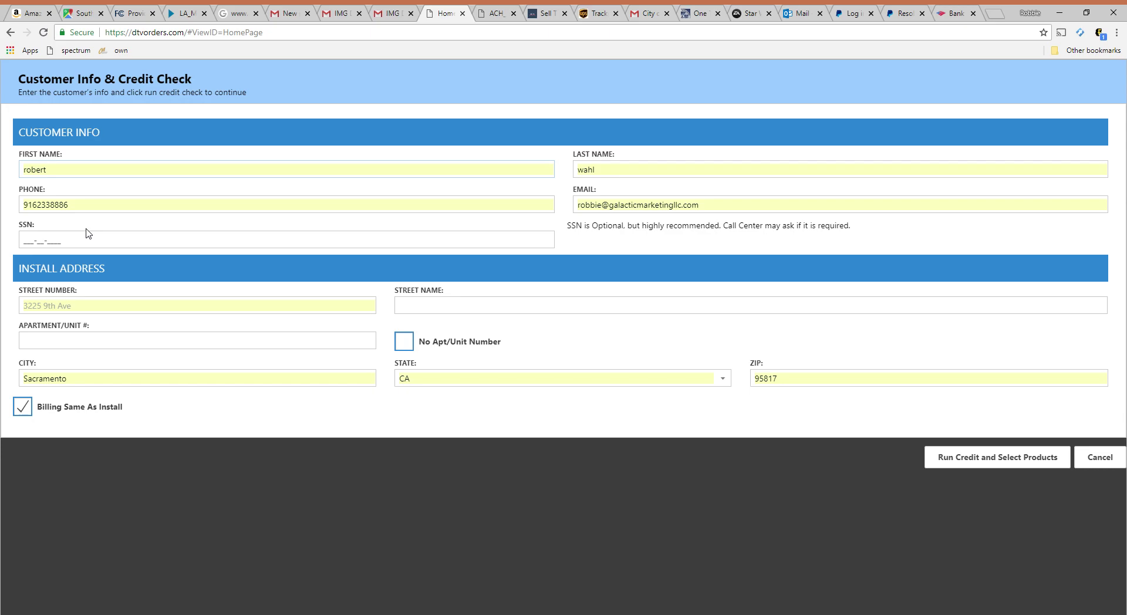
click(95, 250)
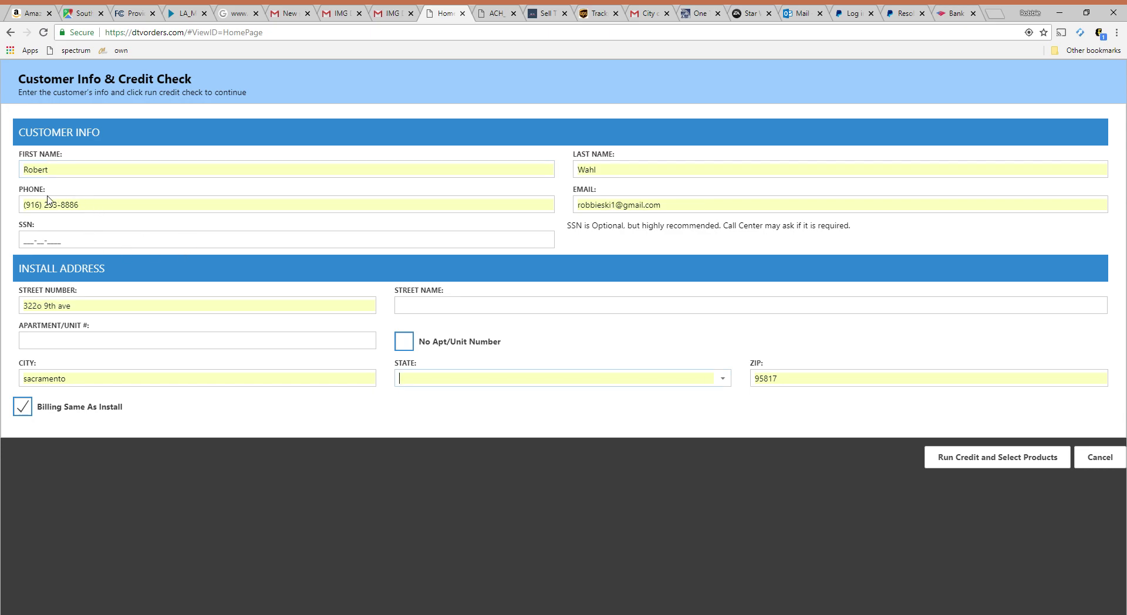
click(81, 176)
- Correct the street number, enter the customer's street name, and mark No Apt/Unit Number
drag(82, 307, 42, 314)
text(0)
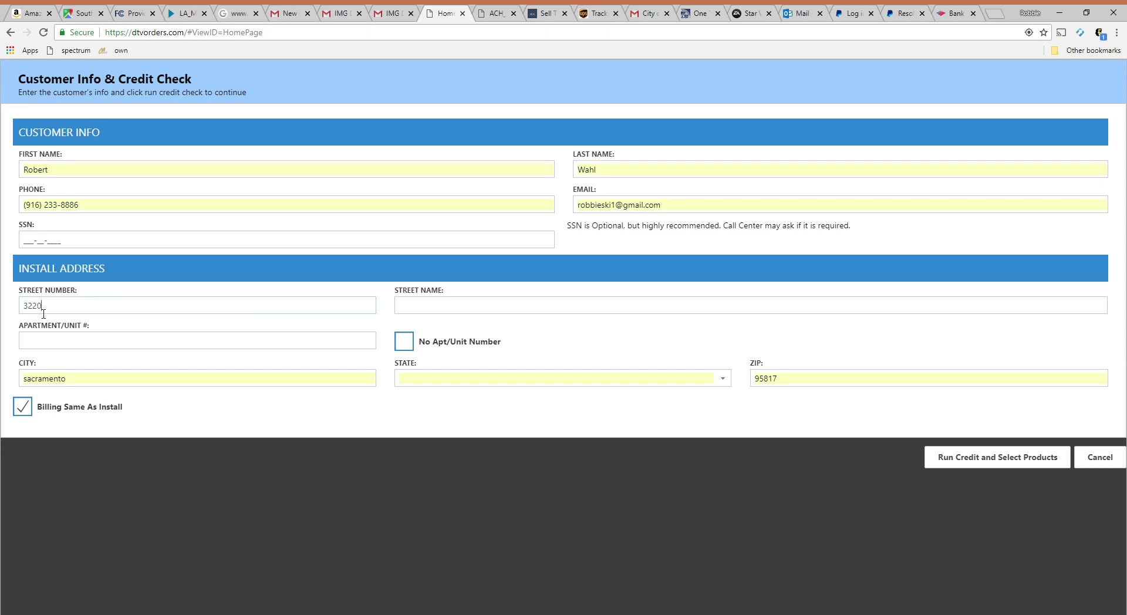
click(416, 309)
text(9th ave)
click(405, 341)
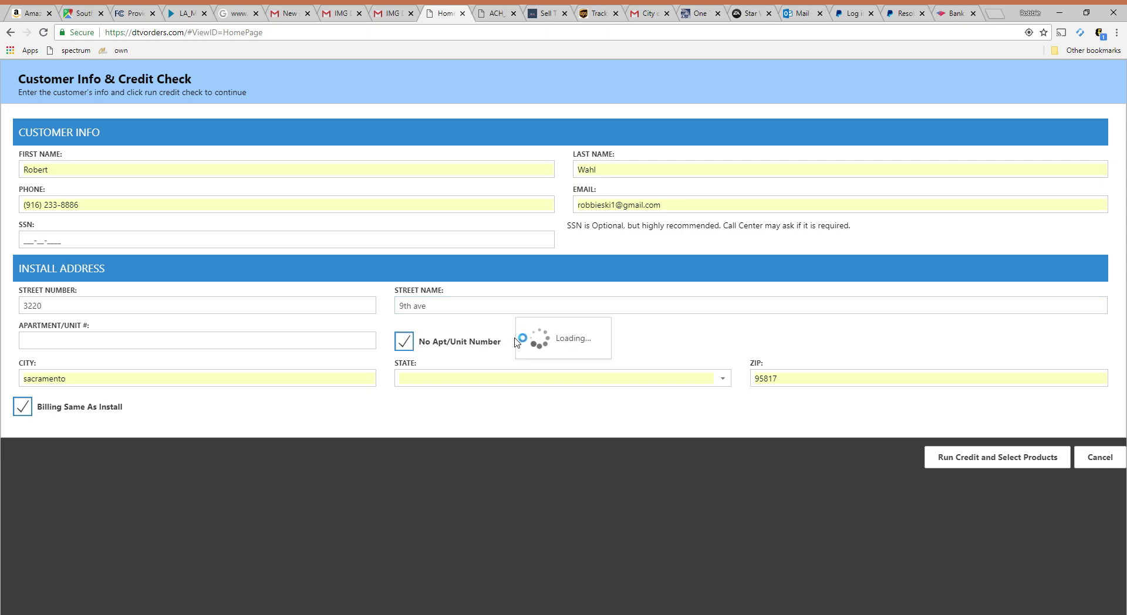
- Set the customer's state and run the credit check to reach product selection
click(722, 378)
click(511, 480)
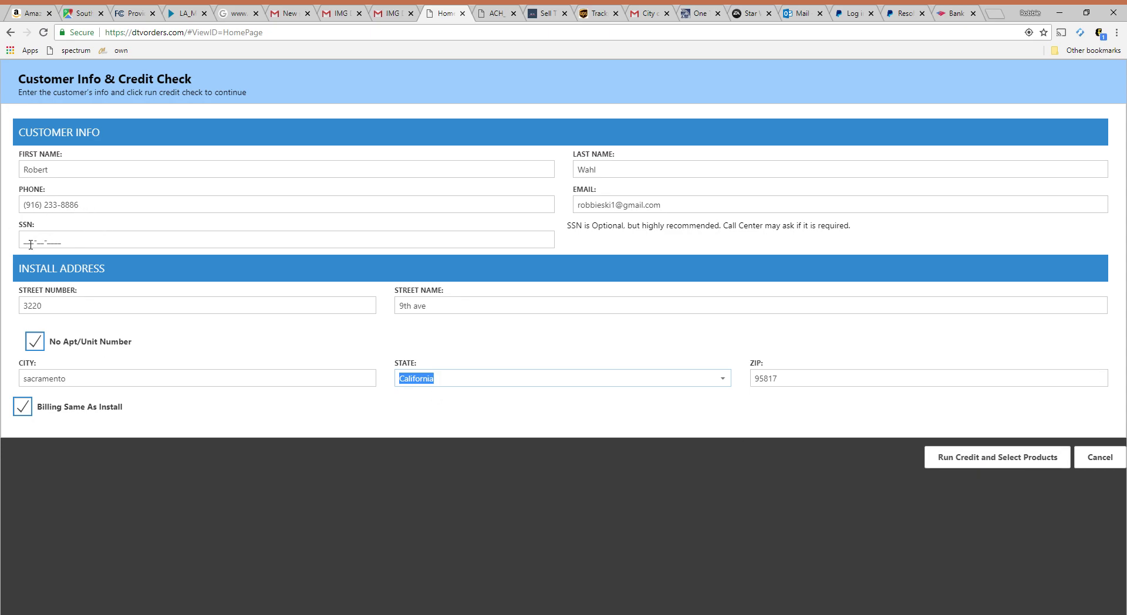
click(999, 460)
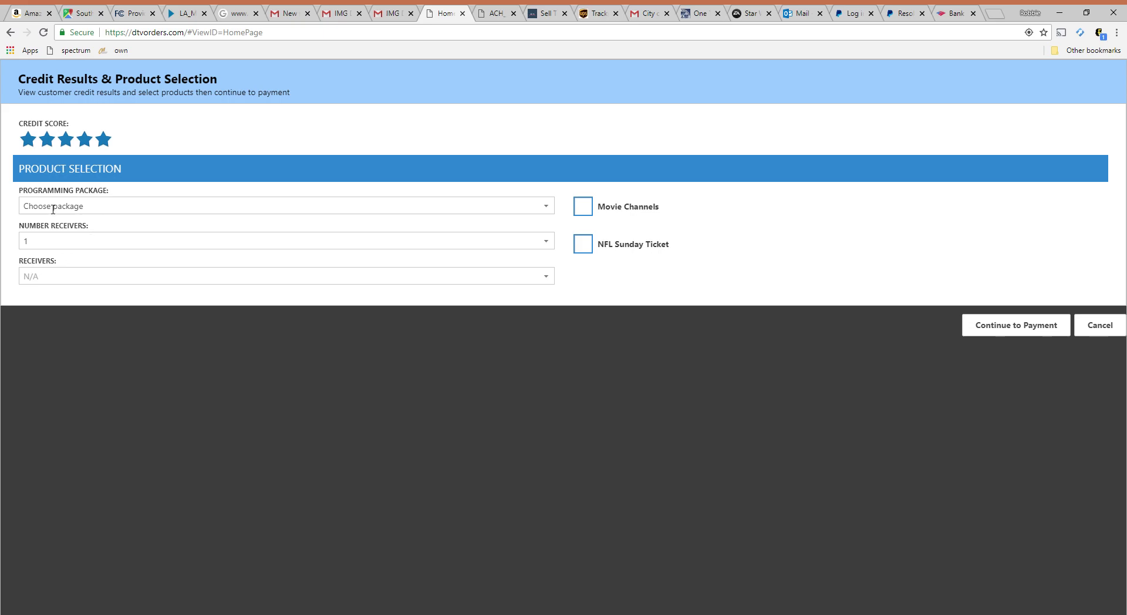
- Choose the Entertainment programming package with Movie Channels and NFL Sunday Ticket
click(549, 210)
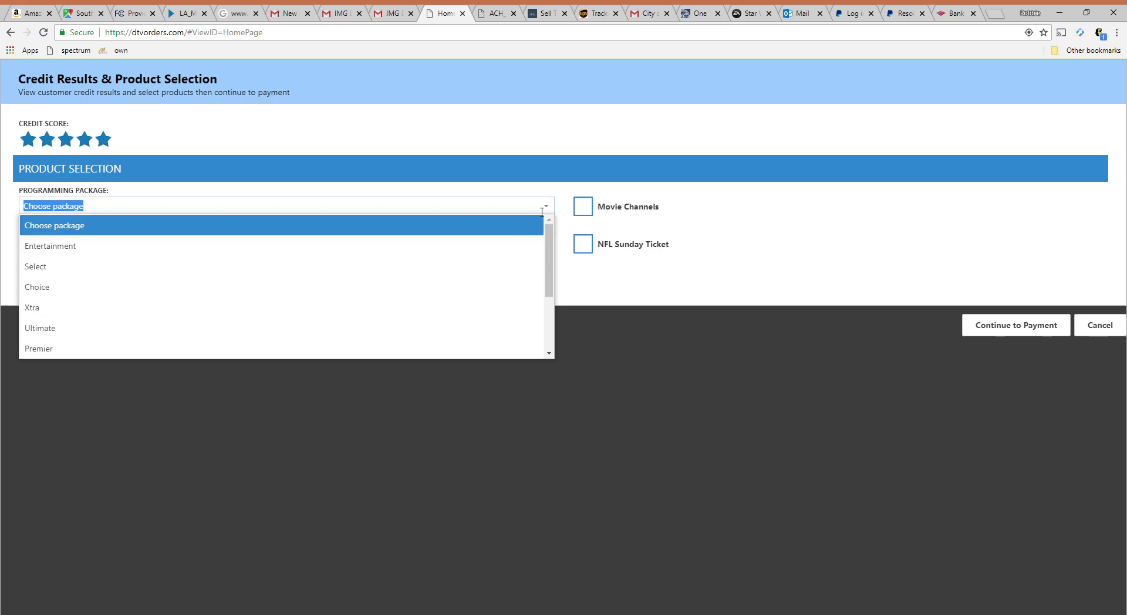
click(80, 251)
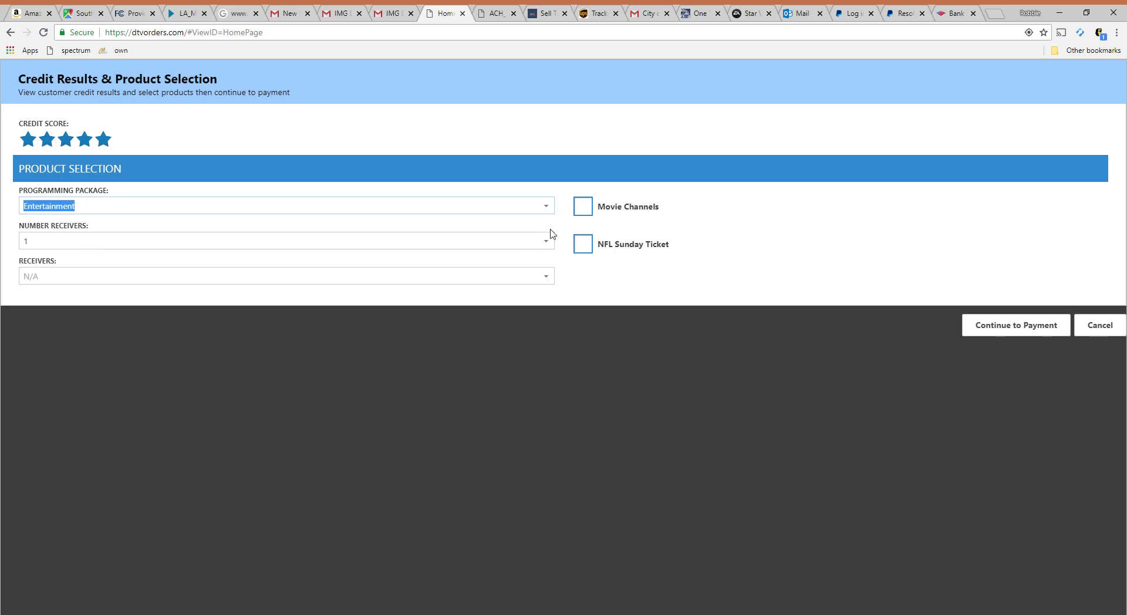
click(585, 210)
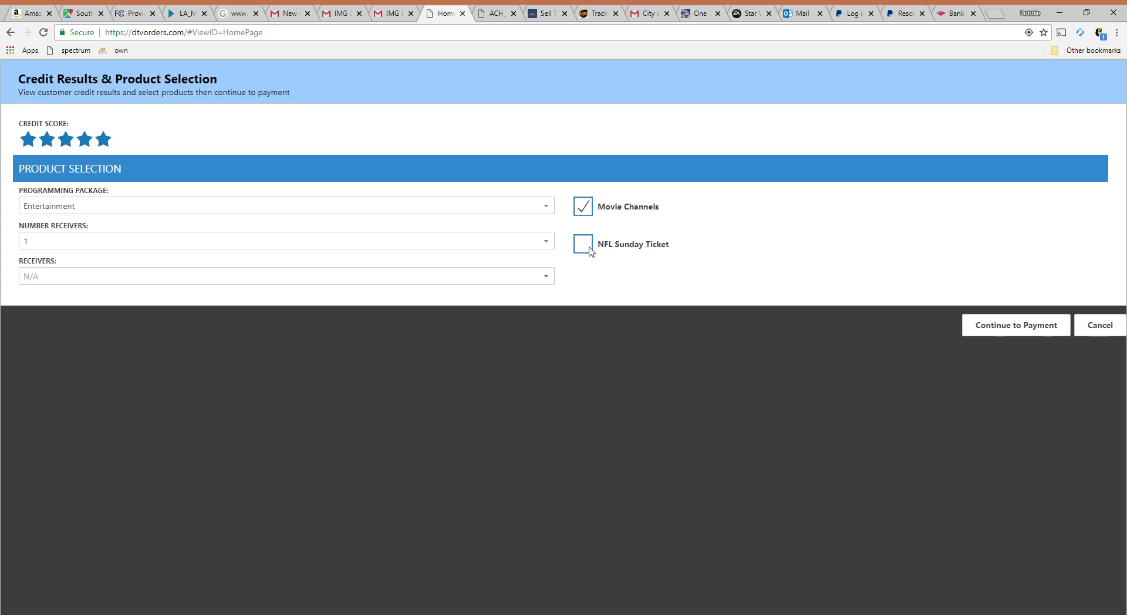
click(587, 250)
- Keep Number Receivers at 1 and set the receiver type to Genie
click(556, 243)
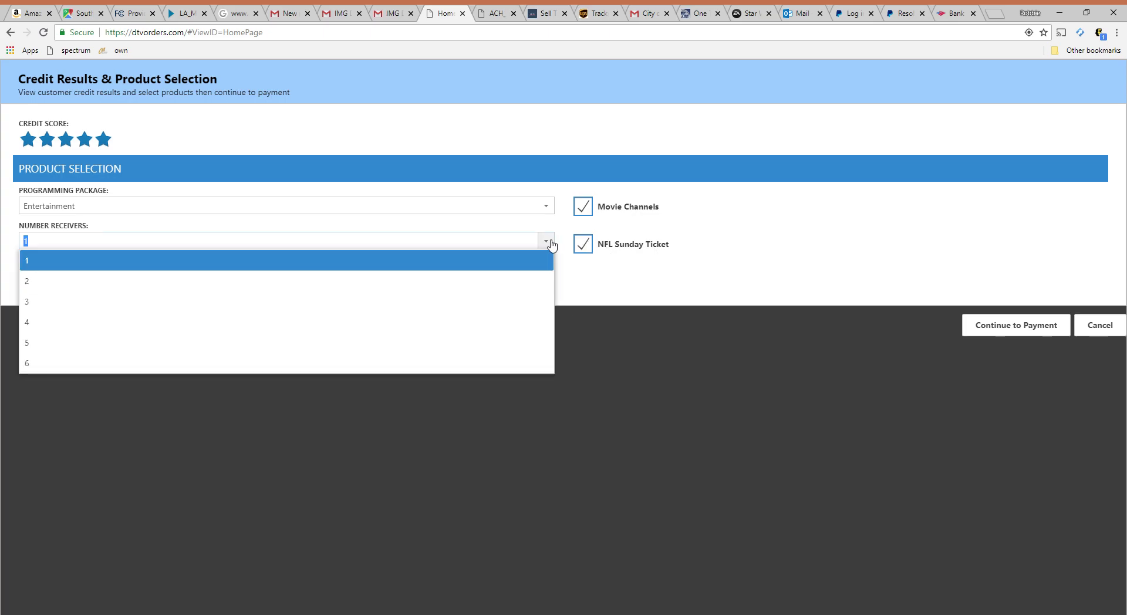
click(444, 267)
click(545, 276)
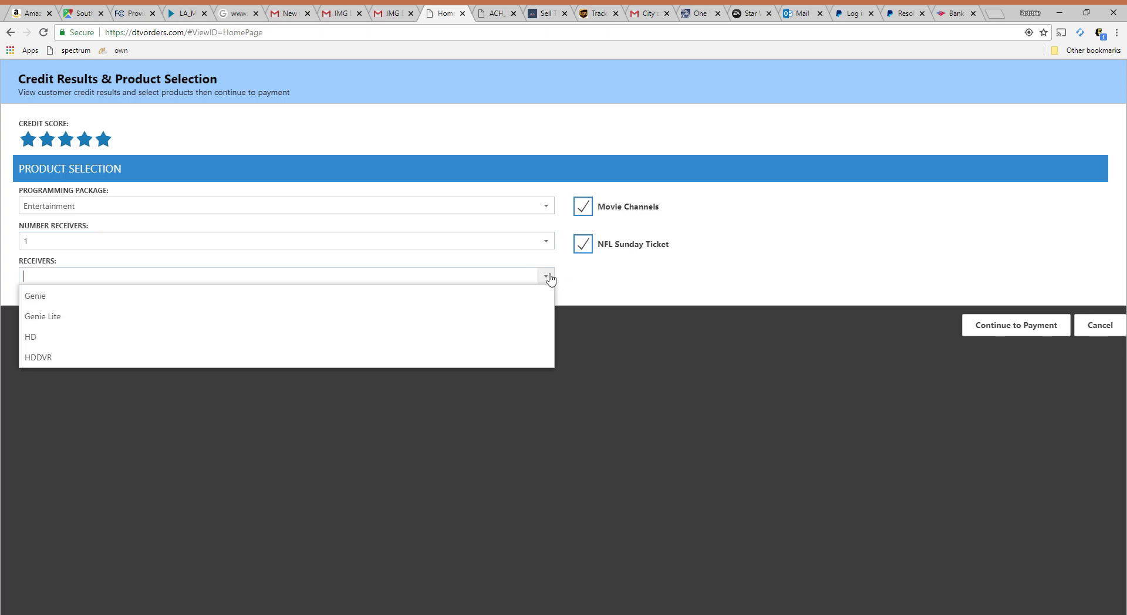
click(338, 301)
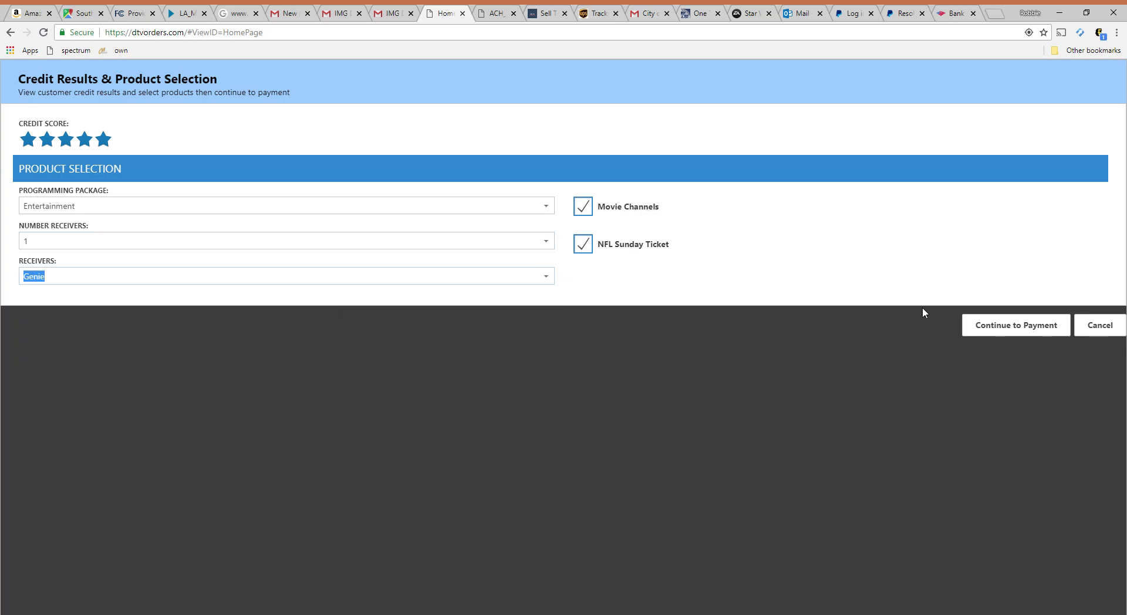
- On the payment page, enter the cardholder's name and the credit card number
click(1026, 333)
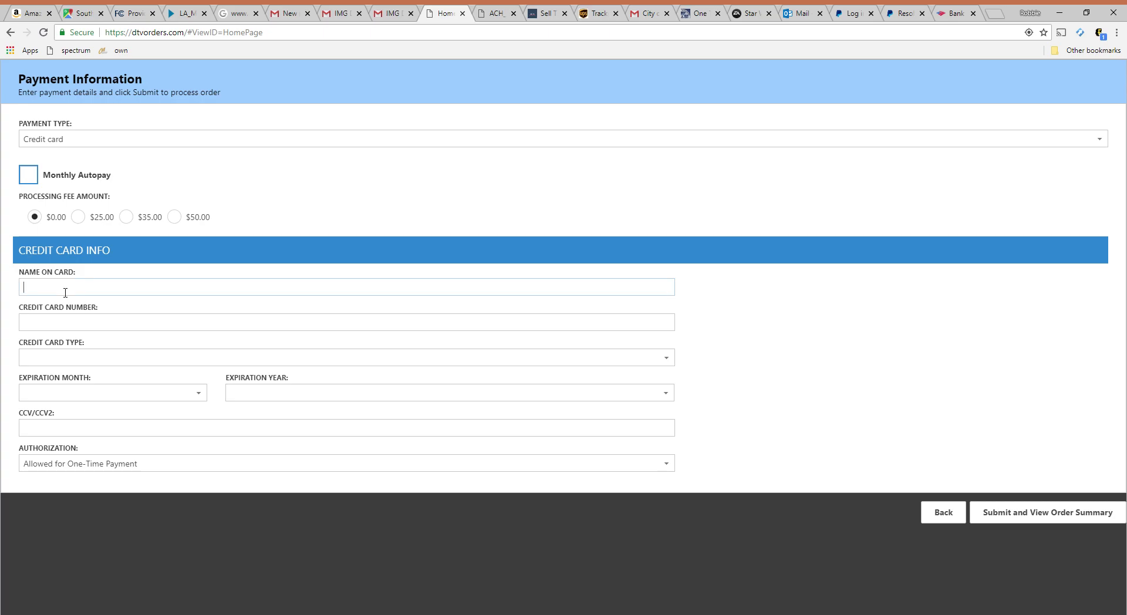
click(65, 293)
text(4)
text(1111111)
key(BackSpace)
key(BackSpace)
key(BackSpace)
key(BackSpace)
text(111111111111111)
- Set card type VI-Visa, the expiry month and year, and the security code, then enable Monthly Autopay
click(61, 364)
click(51, 381)
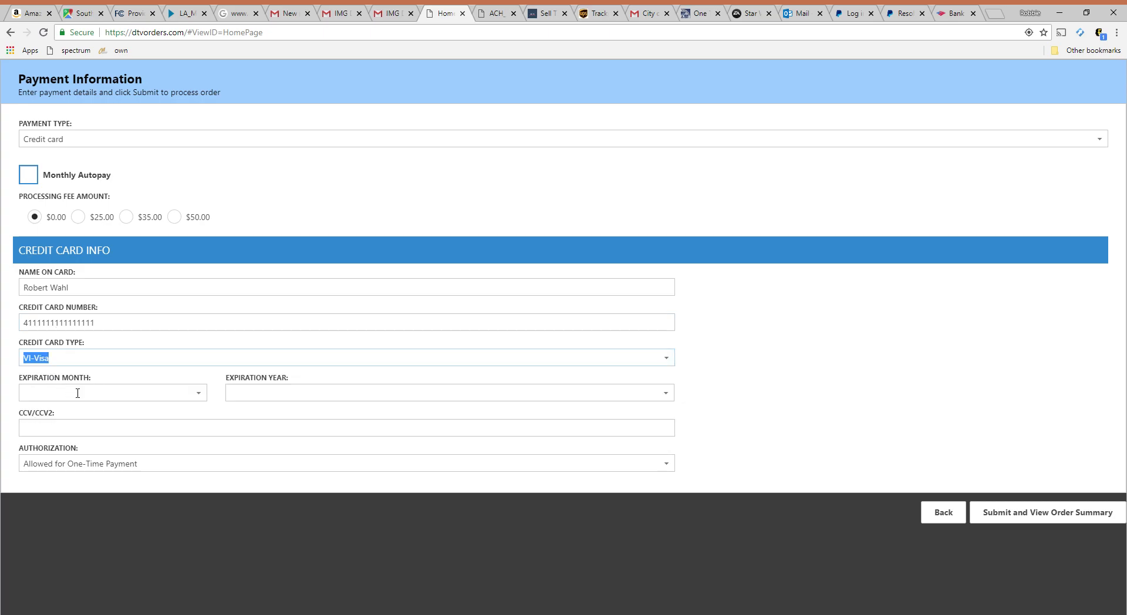
click(199, 393)
click(115, 414)
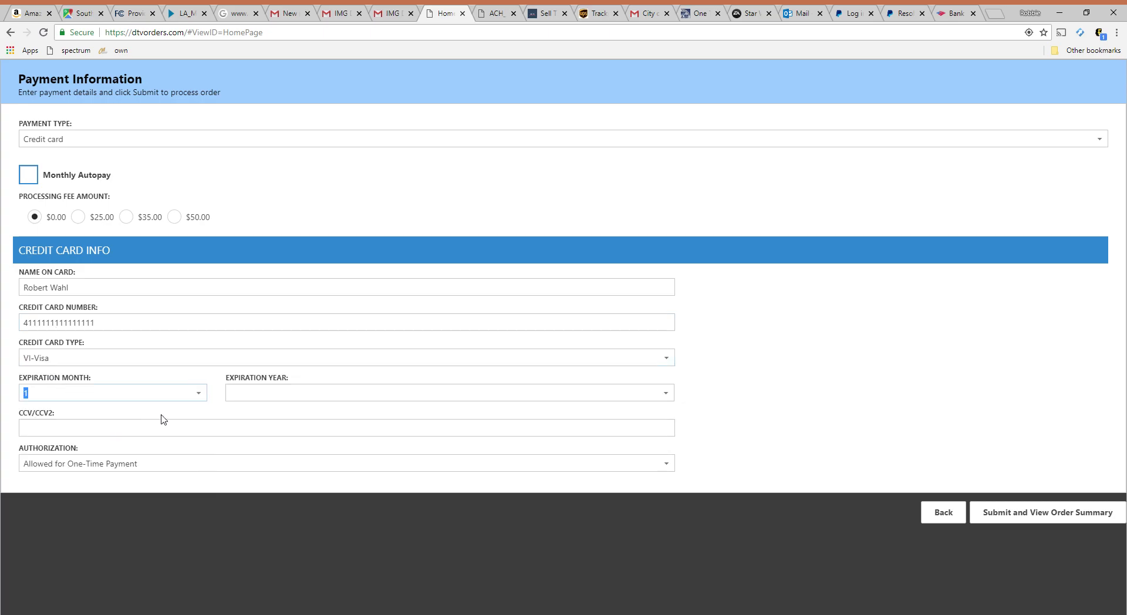
click(287, 393)
click(270, 424)
click(138, 435)
text(722)
click(29, 176)
- Submit the order and view its Order Summary with lead ID and products
click(1027, 518)
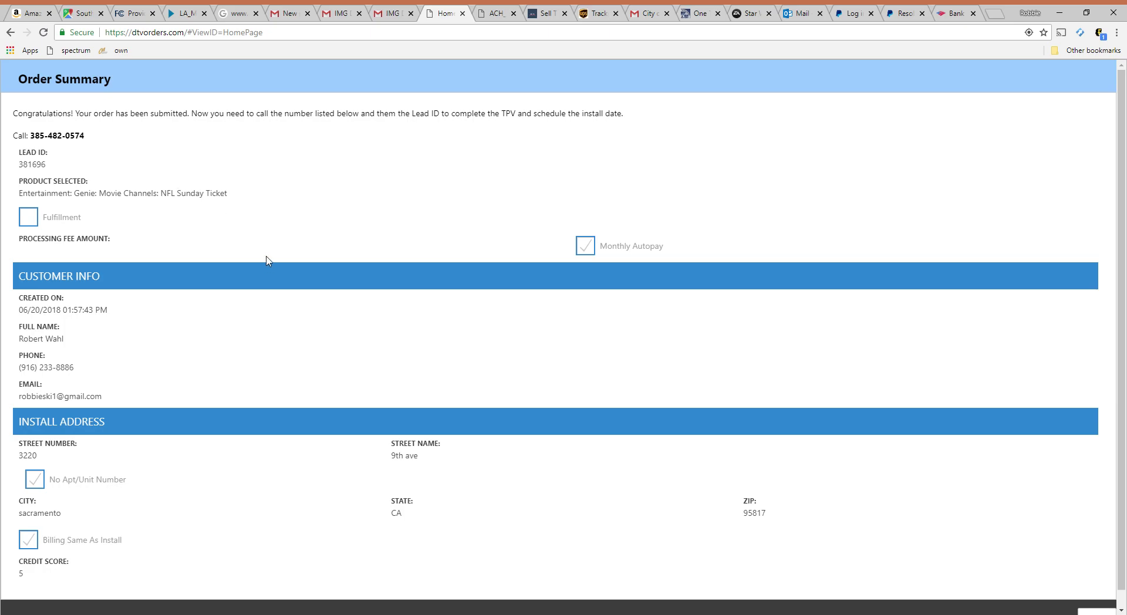
scroll(267, 256, down, 1)
scroll(267, 251, up, 1)
scroll(267, 250, down, 1)
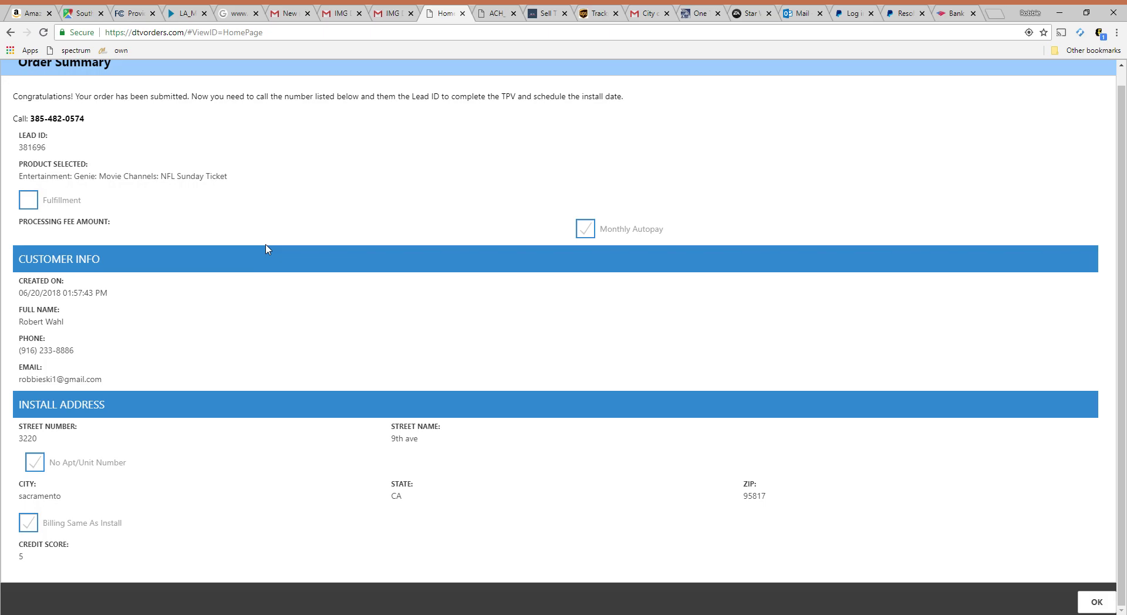